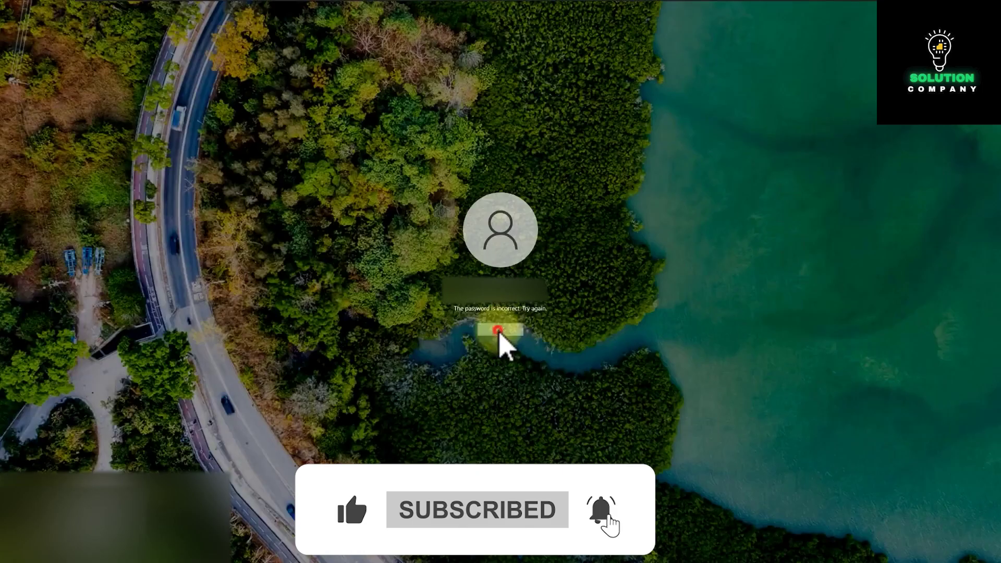
- Dismiss the incorrect-password message on the sign-in screen
left_click(497, 332)
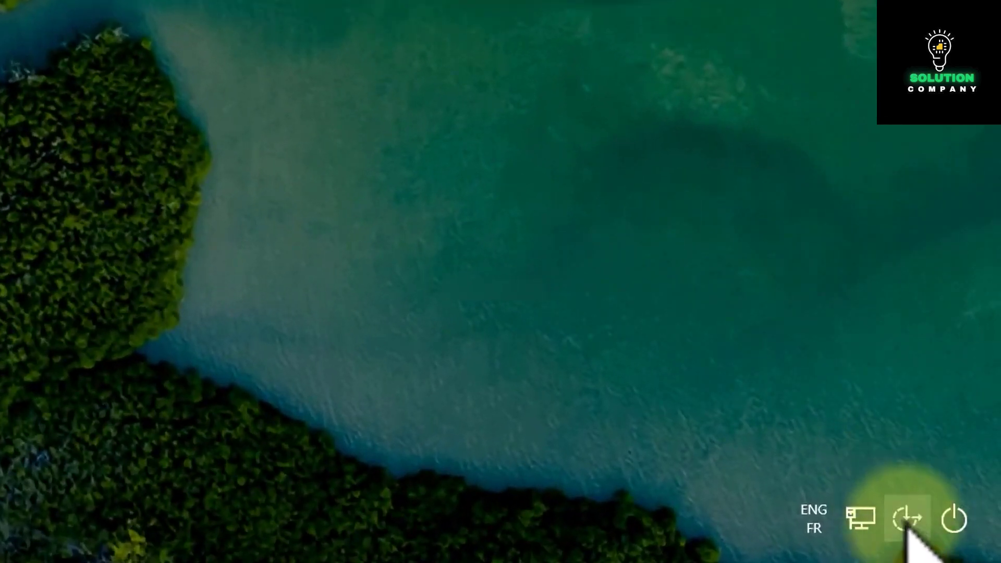
- Sign in by entering the password with the Ease of Access on-screen keyboard
left_click(906, 524)
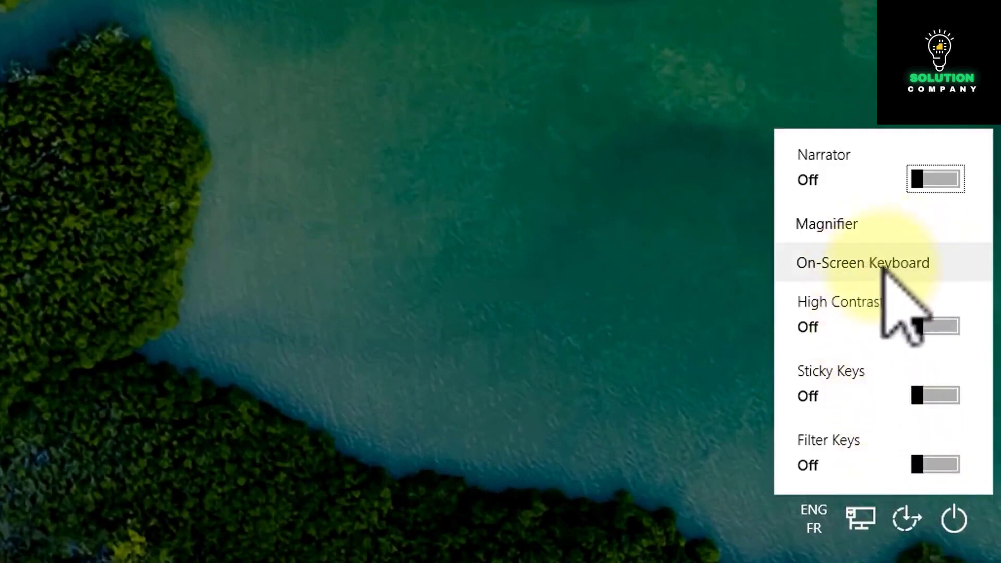
left_click(858, 263)
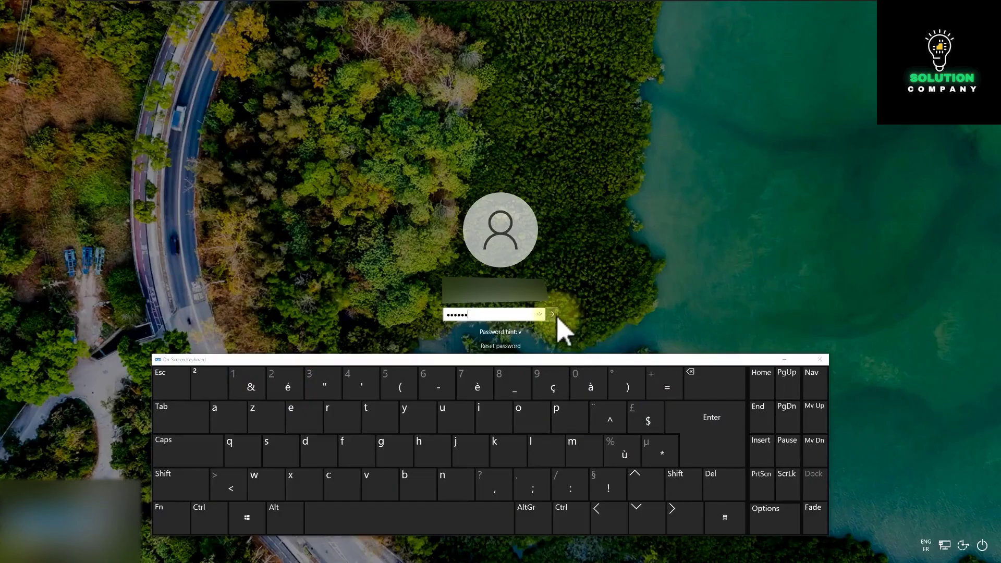
left_click(557, 317)
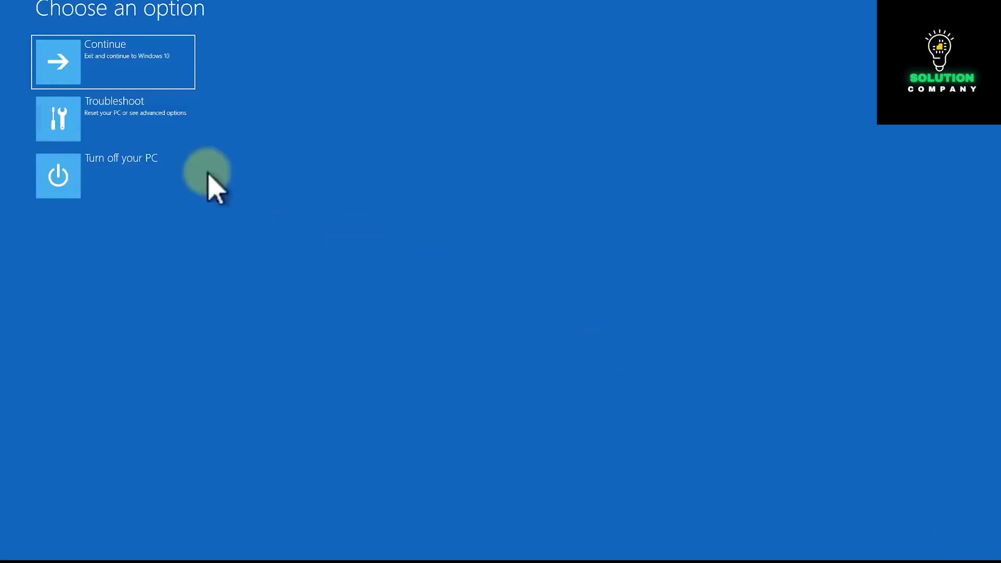
- Go to Troubleshoot and reach the options for uninstalling updates
left_click(117, 130)
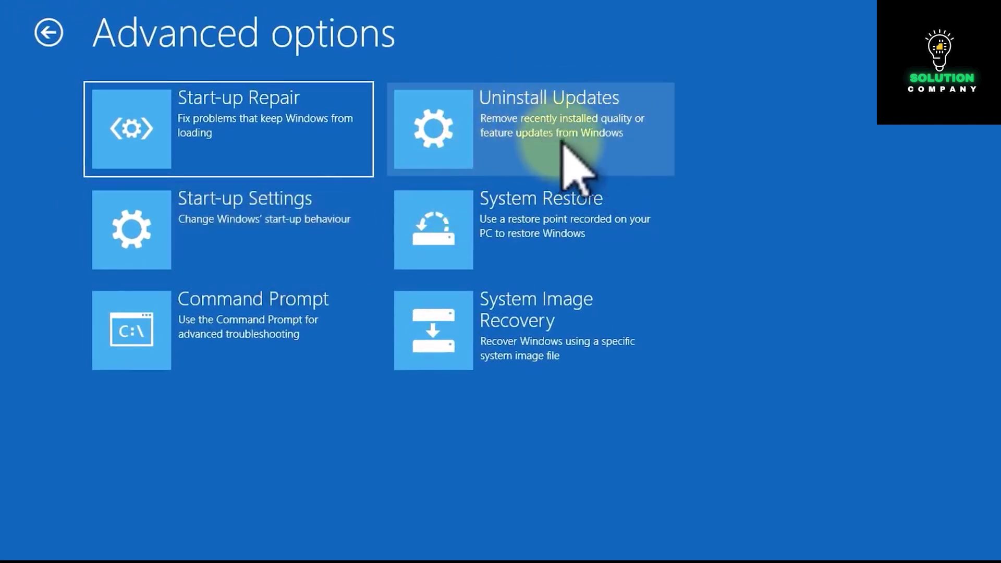
left_click(561, 144)
- Uninstall the latest feature update, authenticating with the user account's password
left_click(250, 265)
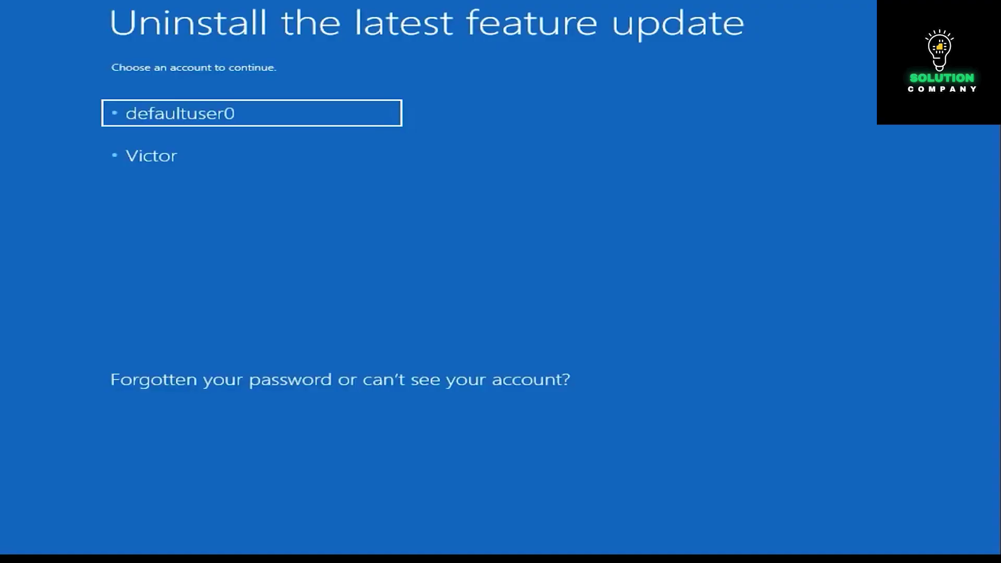
left_click(164, 150)
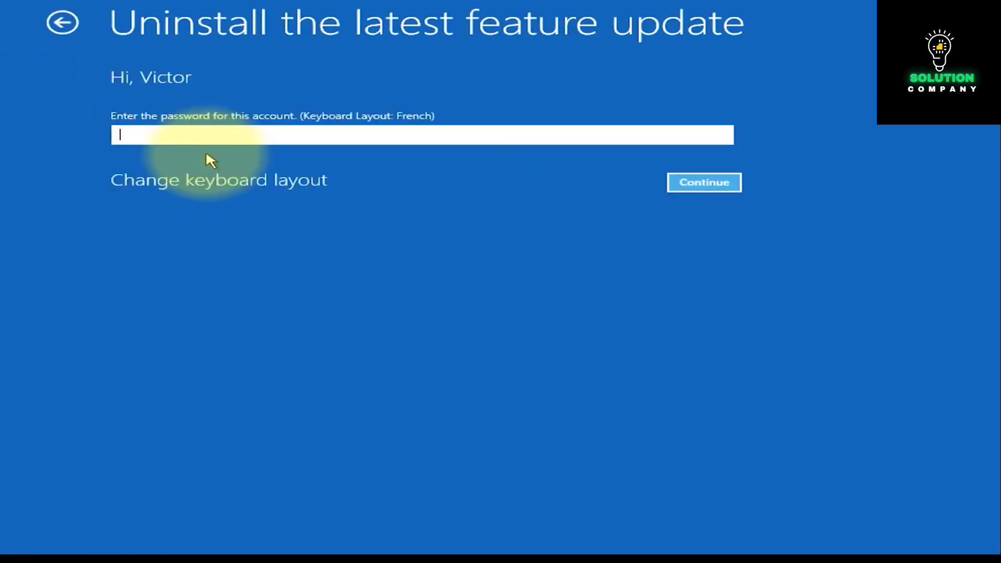
type("12")
left_click(718, 188)
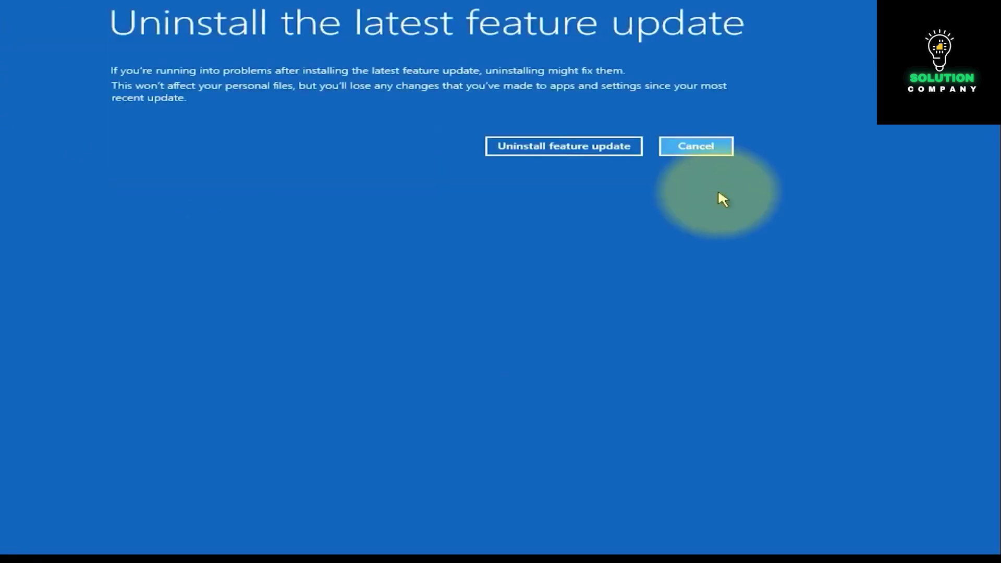
left_click(560, 145)
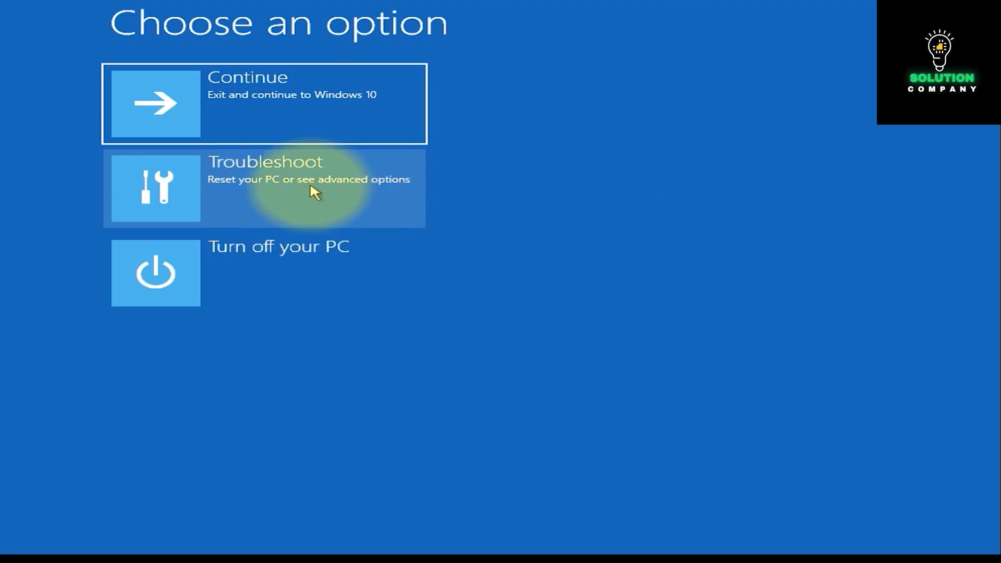
- Navigate Troubleshoot > Advanced options > Uninstall Updates
left_click(312, 186)
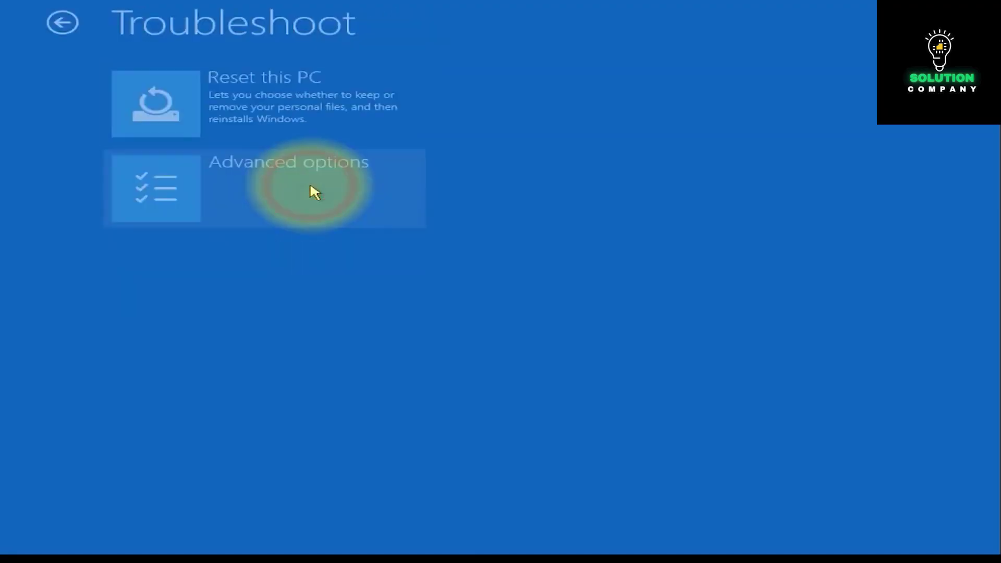
left_click(289, 205)
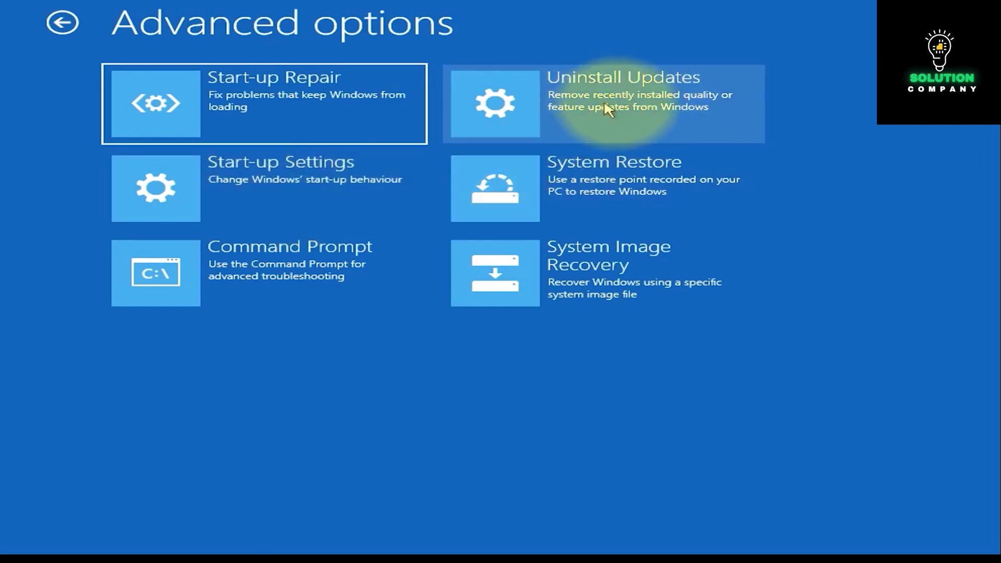
left_click(634, 106)
- Uninstall the latest quality update and confirm the removal
left_click(305, 125)
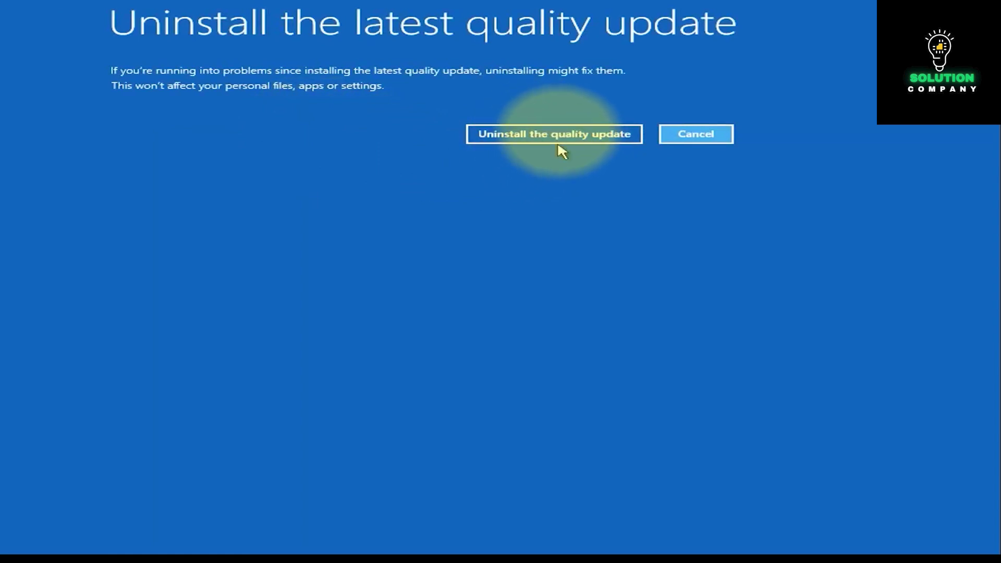
left_click(542, 139)
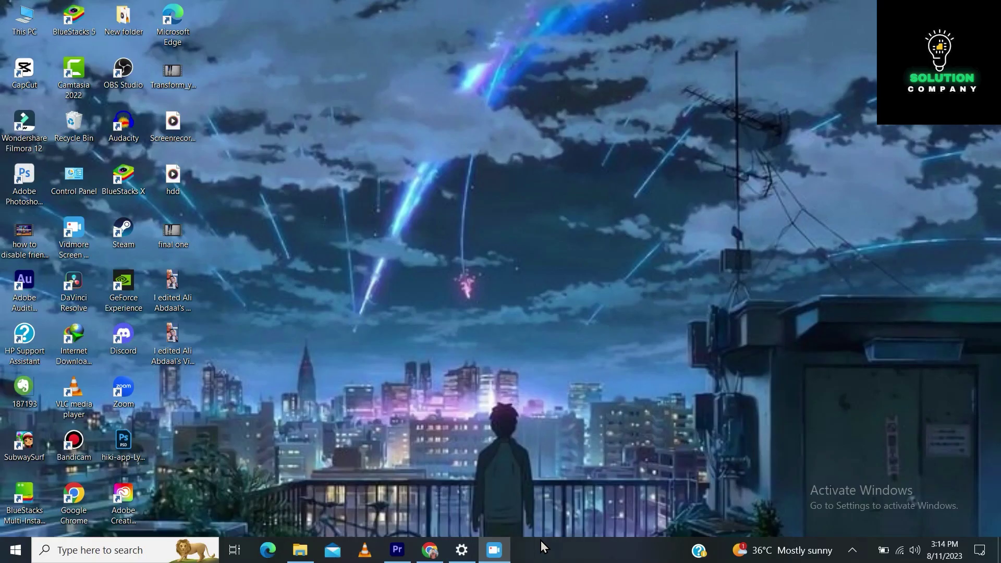